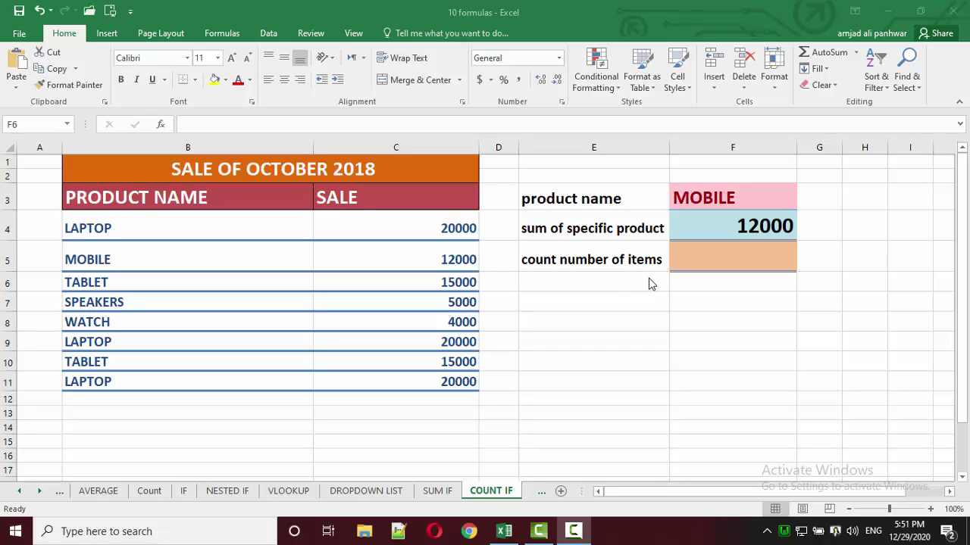
# Label cell B12 'total number of items'
pyautogui.click(367, 399)
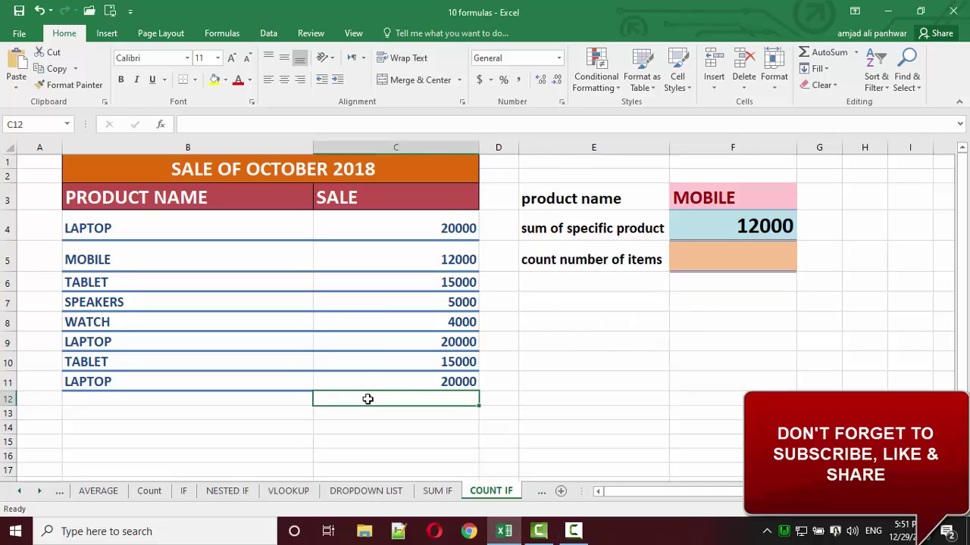
pyautogui.press('Left')
pyautogui.write('tot')
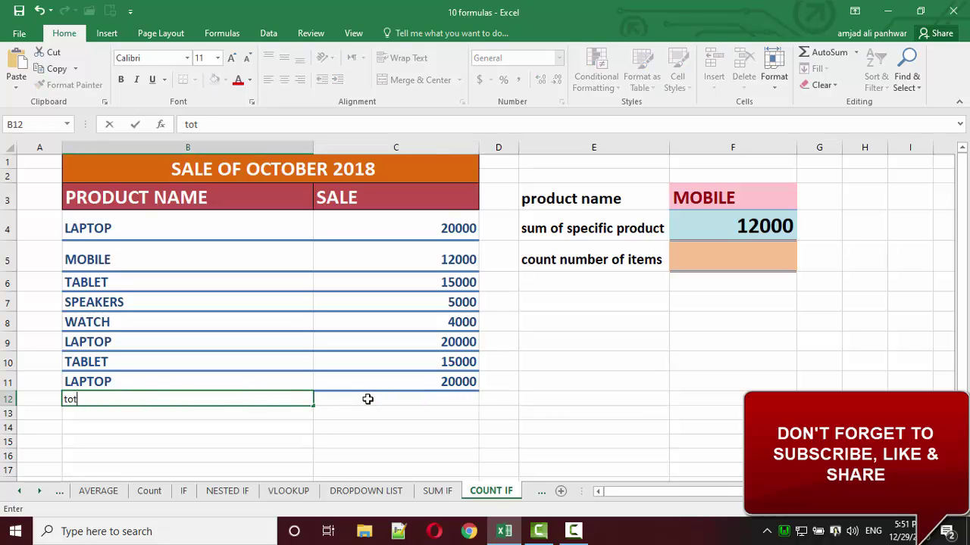
pyautogui.write('al')
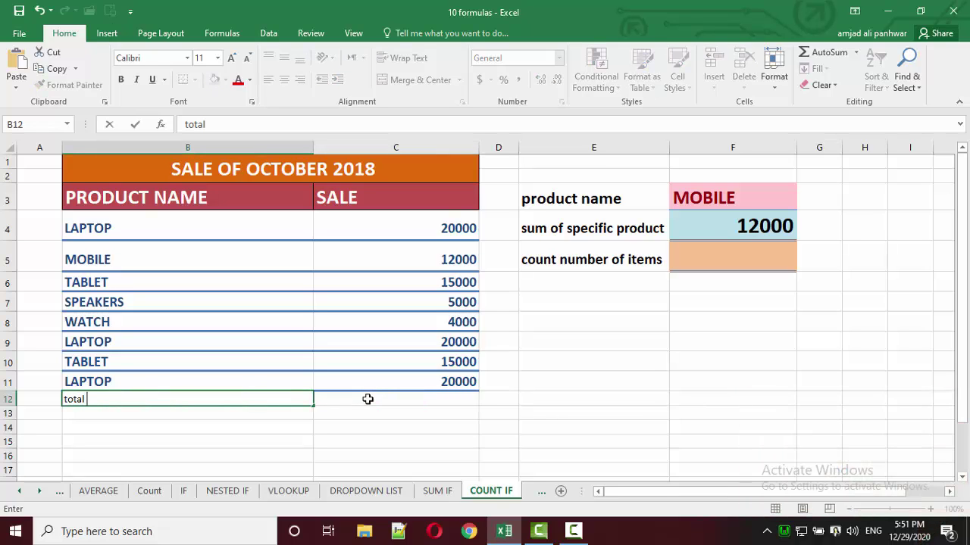
pyautogui.write(' numbe')
pyautogui.write(' o')
pyautogui.press('BackSpace')
pyautogui.press('BackSpace')
pyautogui.write('r')
pyautogui.write(' of ol')
pyautogui.press('BackSpace')
pyautogui.press('BackSpace')
pyautogui.write('items')
# Enter =COUNT(C4:C11) in C12 so it returns 8
pyautogui.click(367, 399)
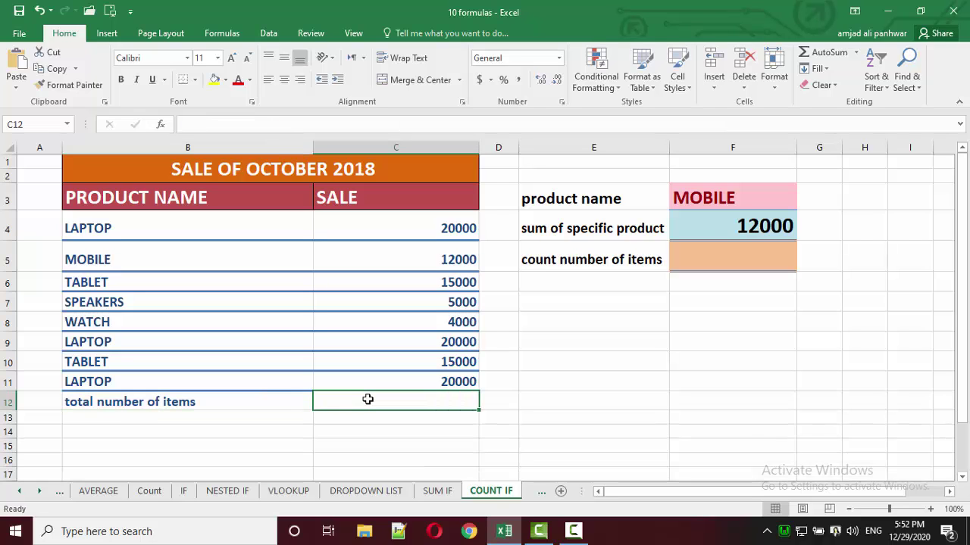
pyautogui.write('=count')
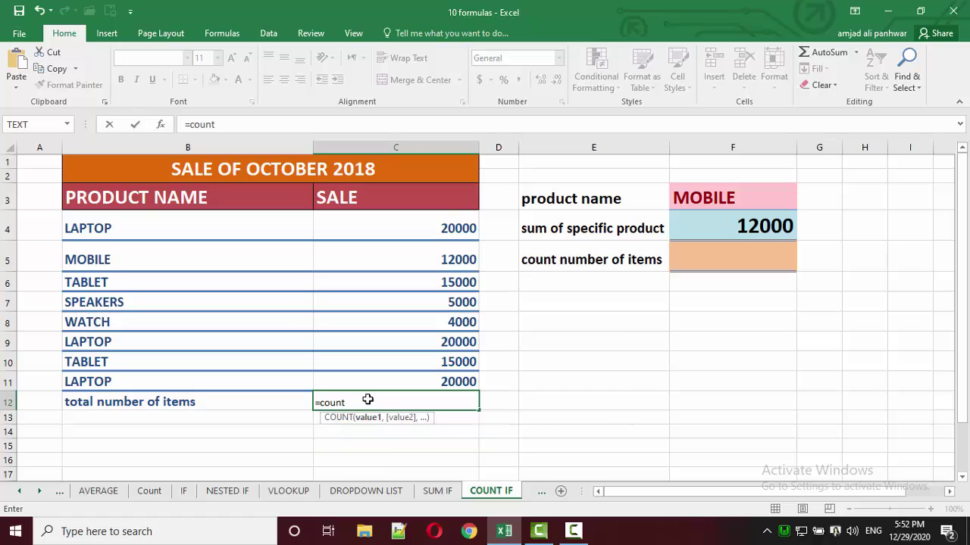
pyautogui.write('(')
pyautogui.click(437, 228)
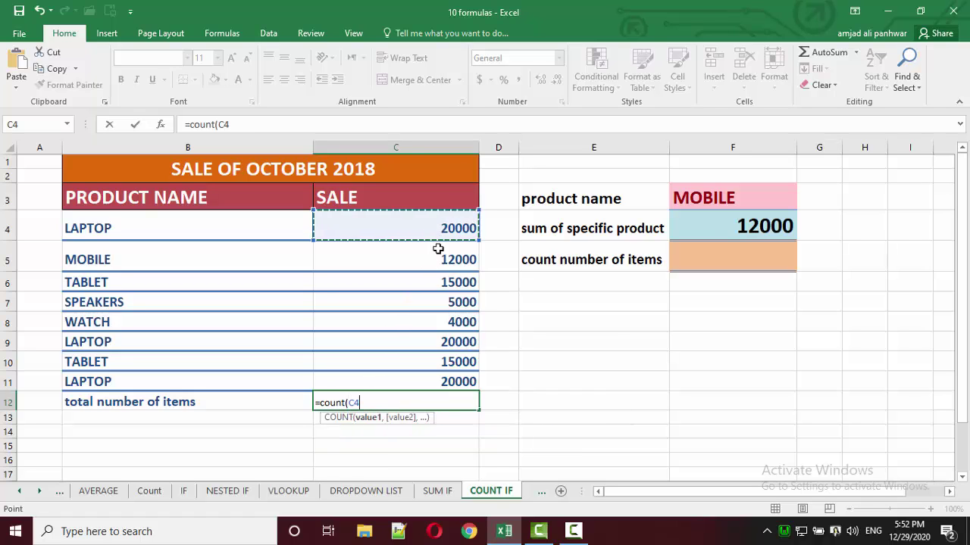
pyautogui.moveTo(438, 249); pyautogui.dragTo(440, 376)
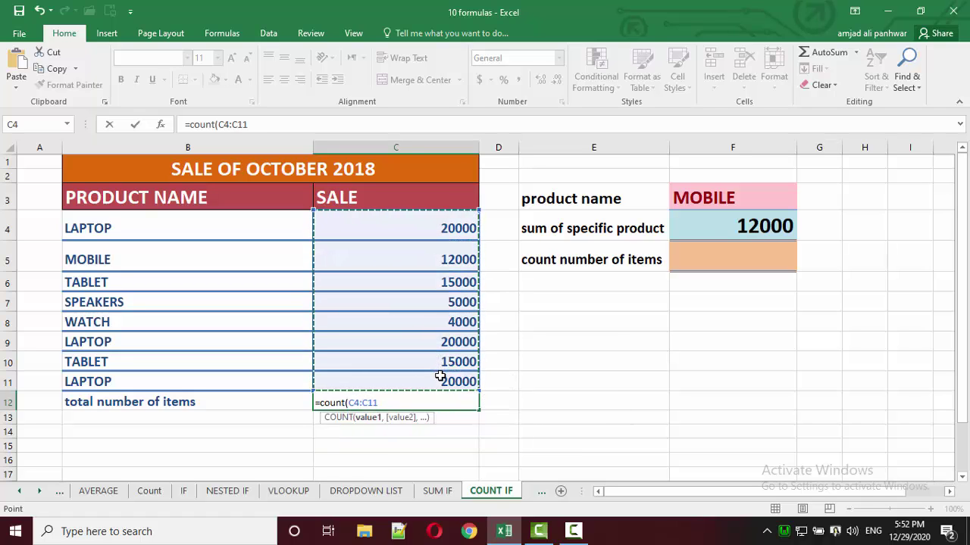
pyautogui.press('Return')
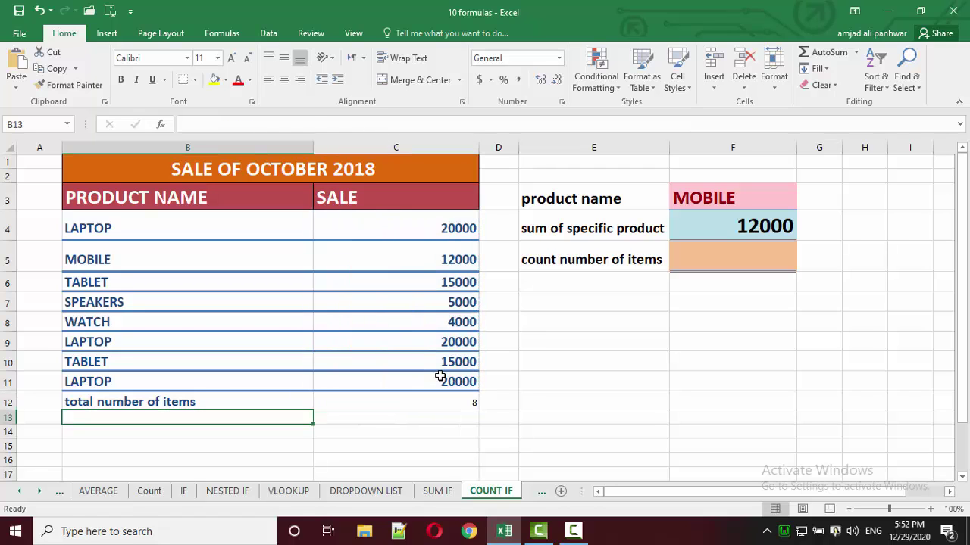
pyautogui.click(464, 399)
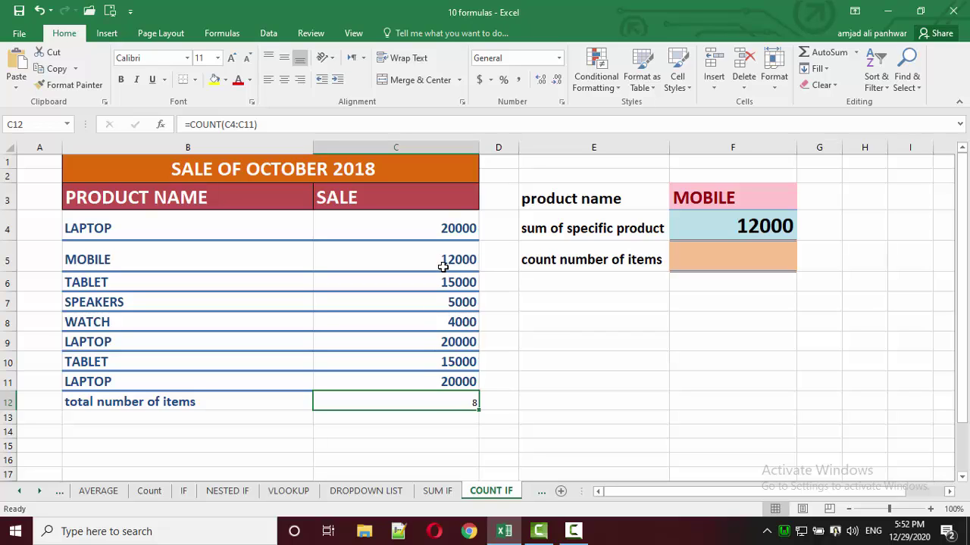
# Check the product names in B4:B11, then start a formula with = in F5
pyautogui.click(697, 259)
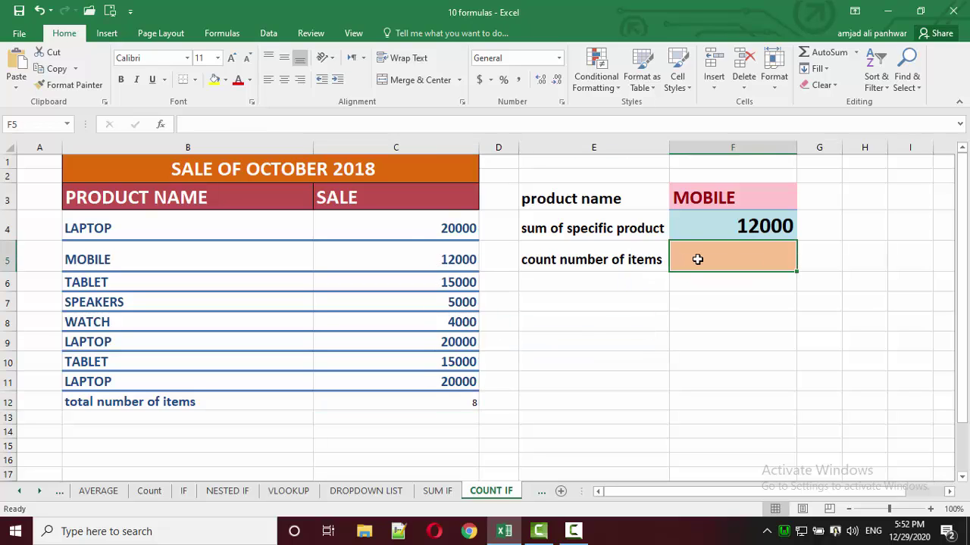
pyautogui.moveTo(138, 219); pyautogui.dragTo(148, 381)
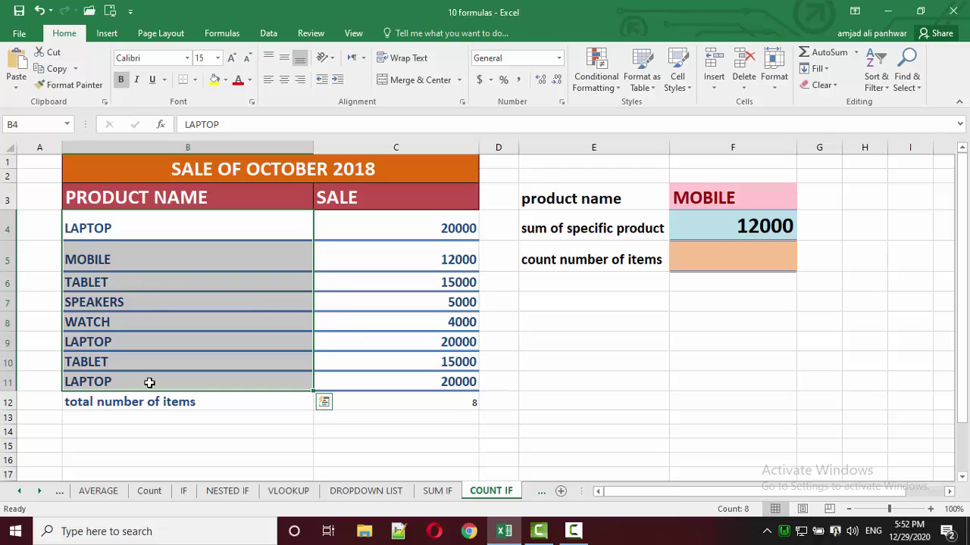
pyautogui.click(726, 249)
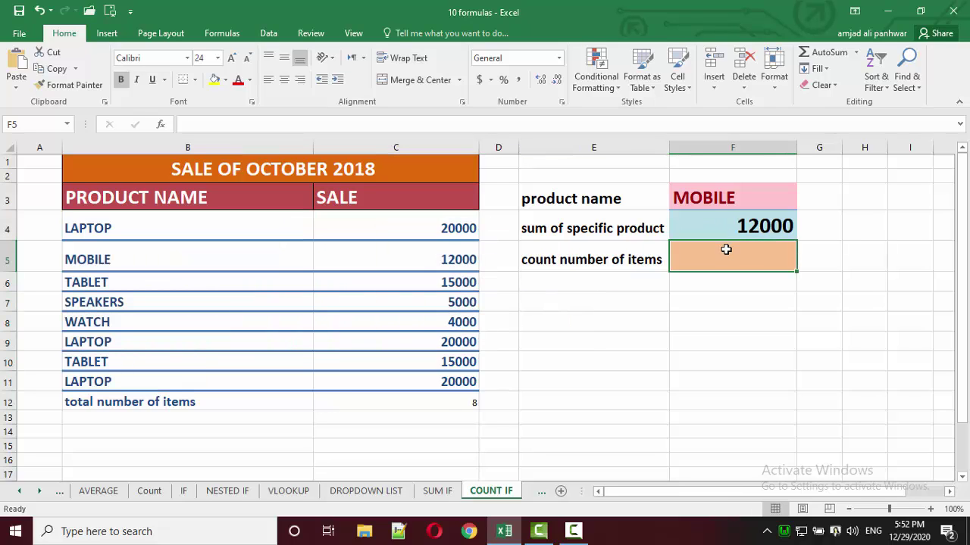
pyautogui.write('=')
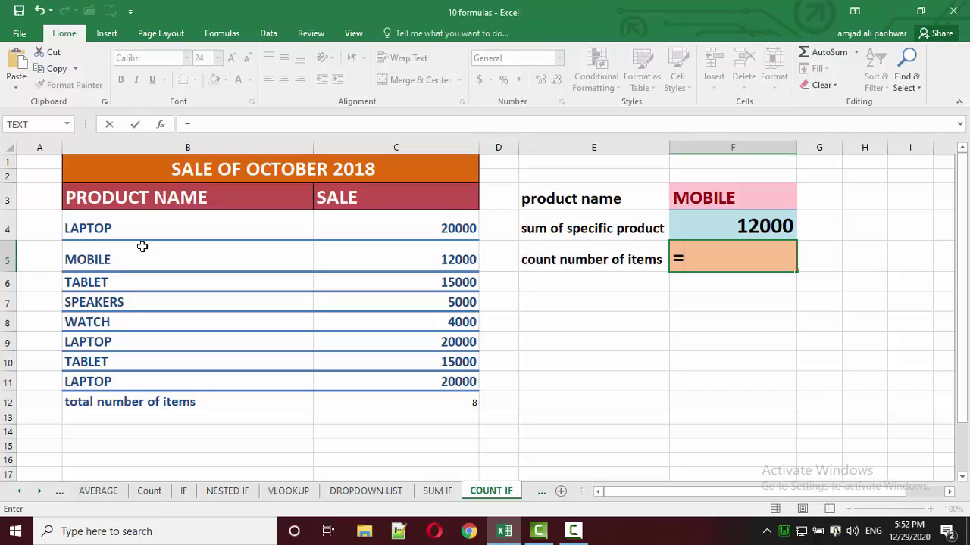
# Complete =COUNTIF(B4:B11,F3) in F5, which returns 1 for MOBILE
pyautogui.write('c')
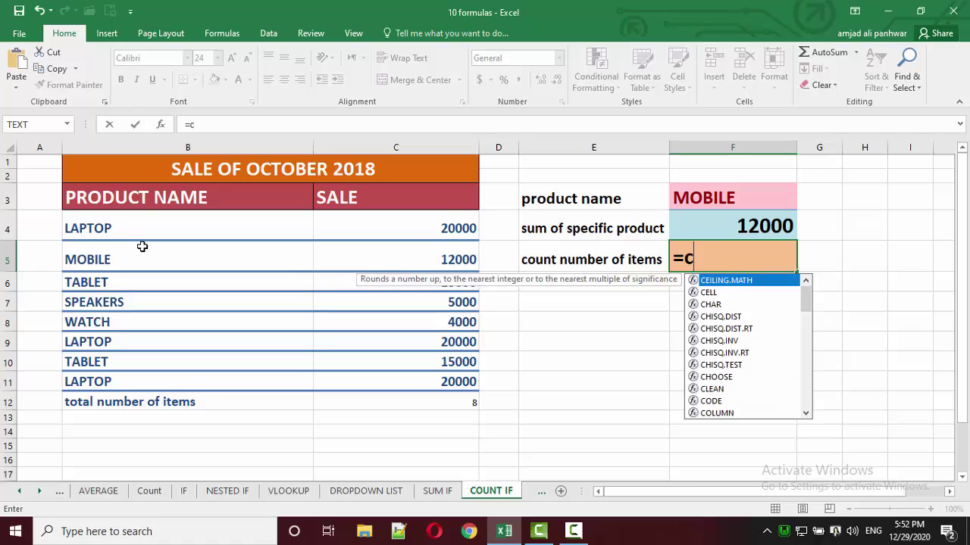
pyautogui.write('ount')
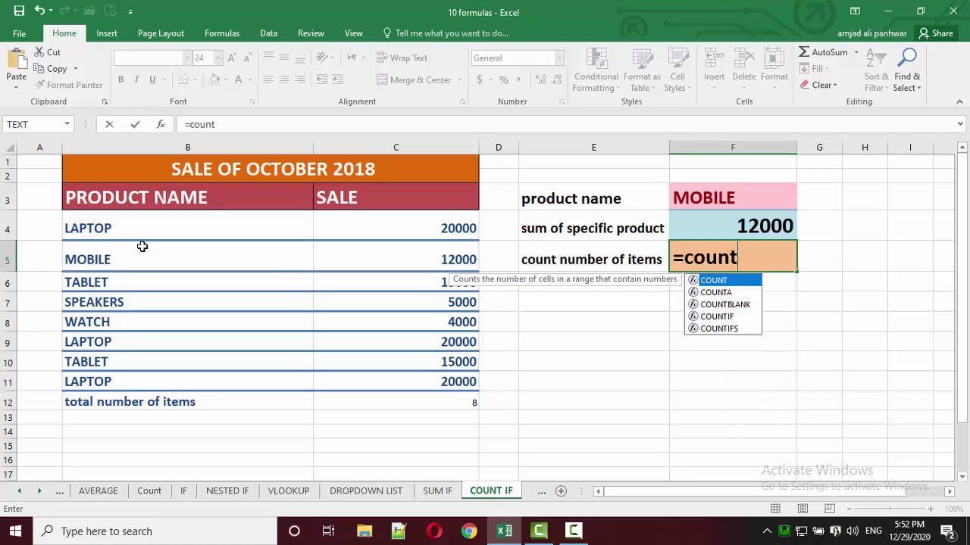
pyautogui.write('if')
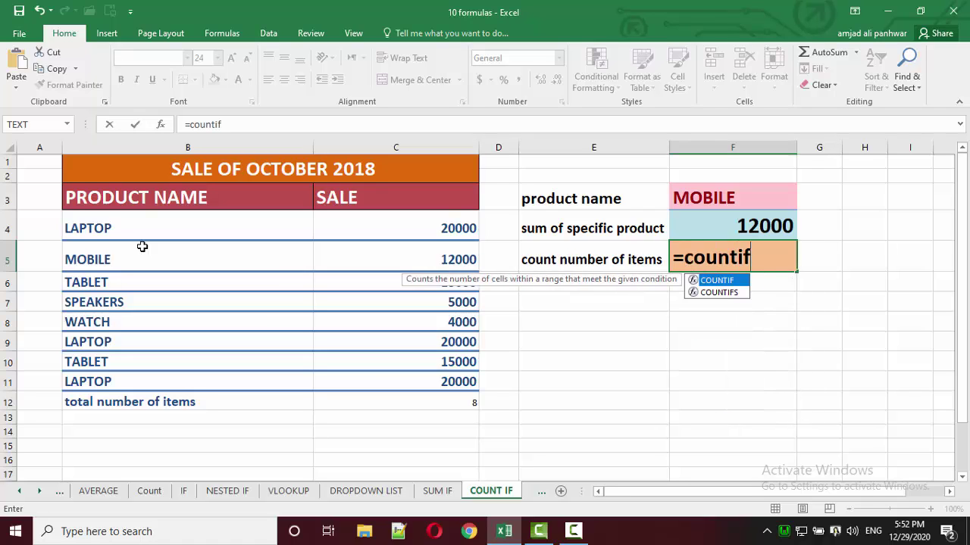
pyautogui.write('(')
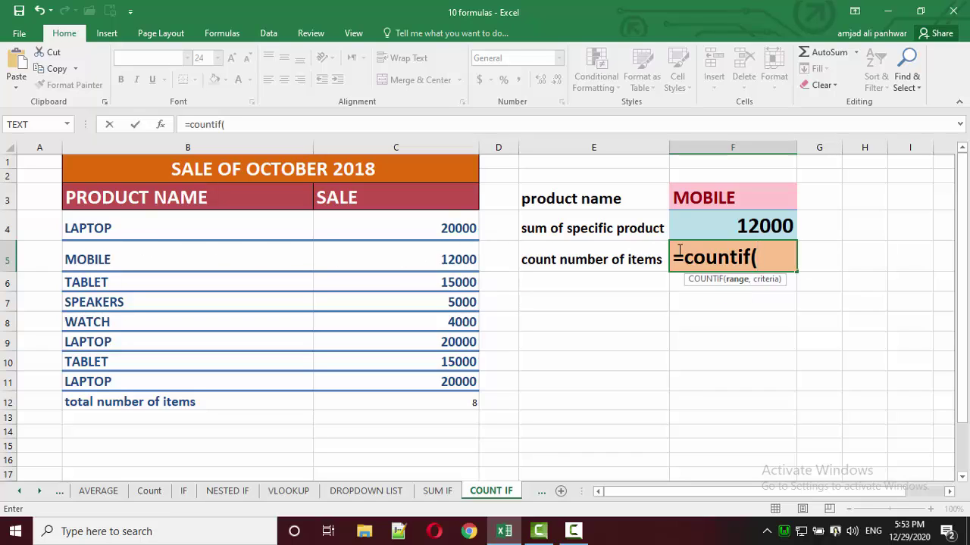
pyautogui.click(225, 221)
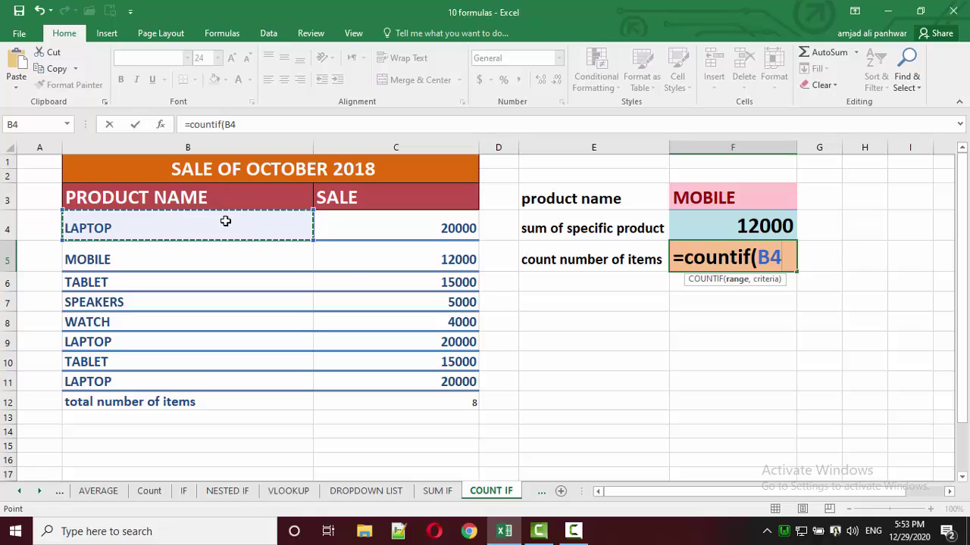
pyautogui.moveTo(225, 221); pyautogui.dragTo(233, 378)
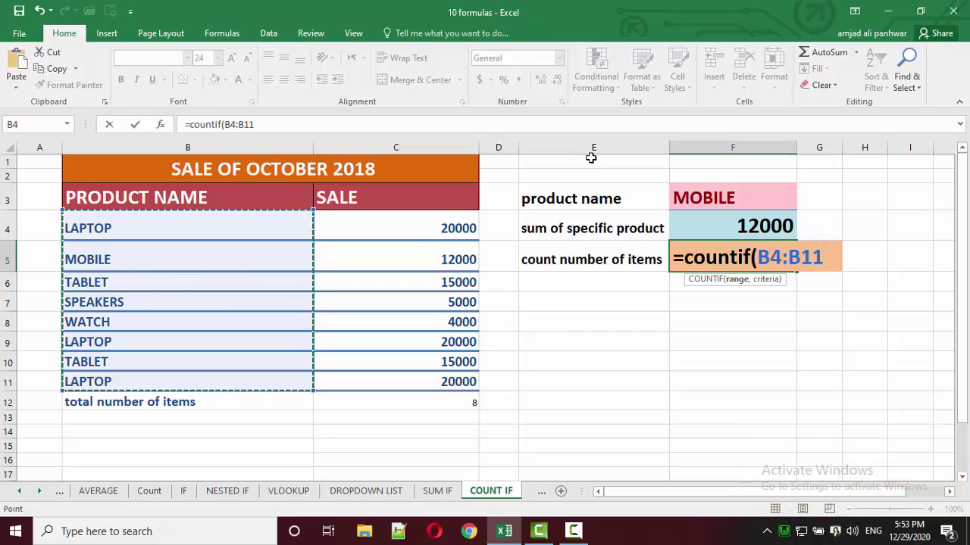
pyautogui.write(',')
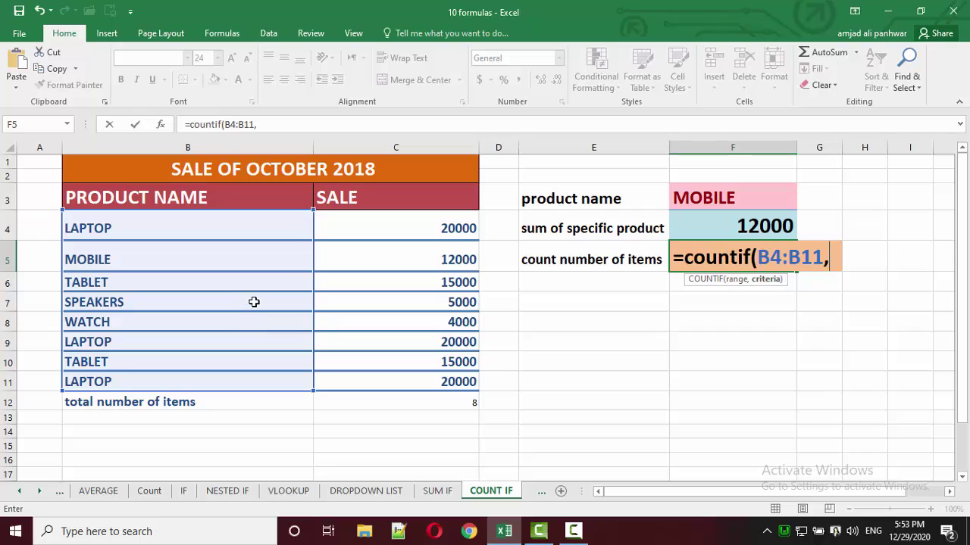
pyautogui.click(738, 199)
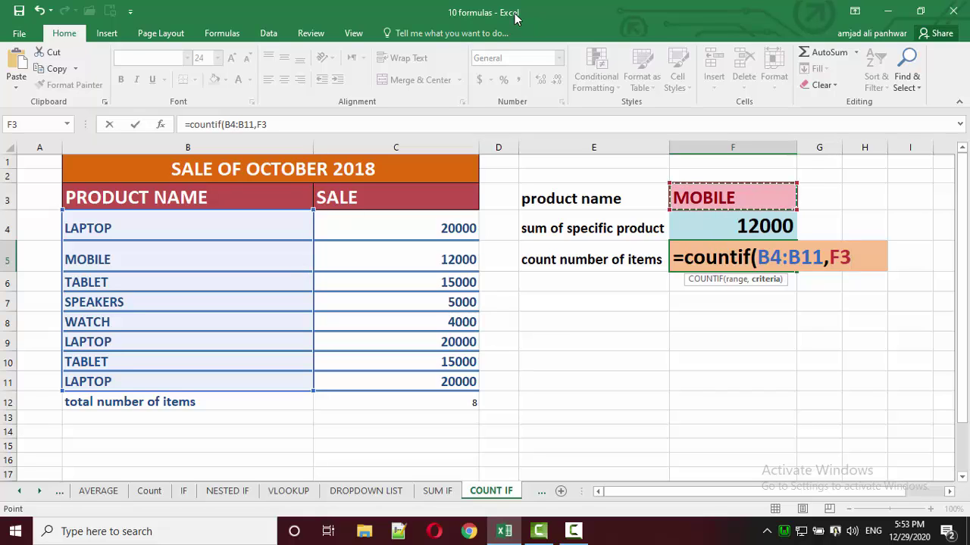
pyautogui.write(')')
pyautogui.press('Return')
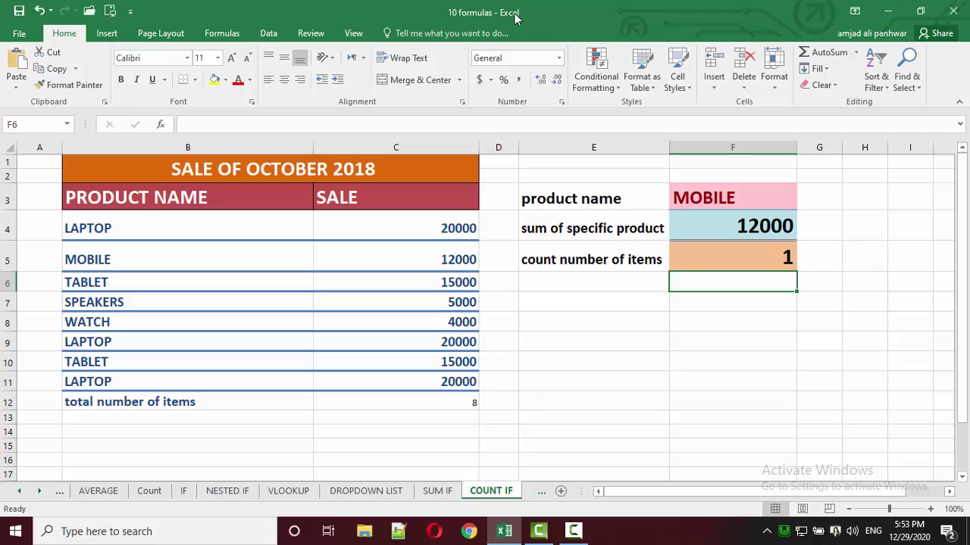
# Pick TABLET from the F3 dropdown so the sum shows 30000 and the count 2
pyautogui.click(749, 197)
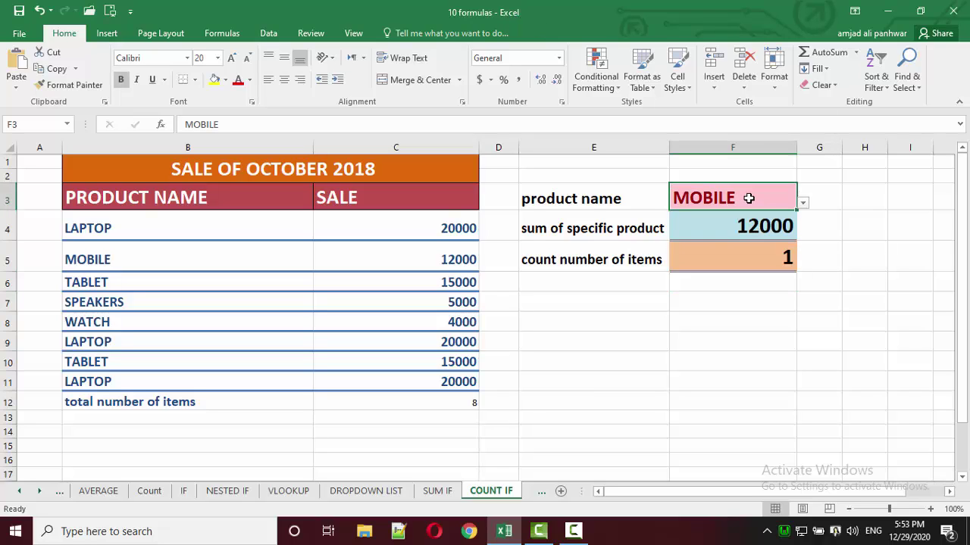
pyautogui.click(628, 229)
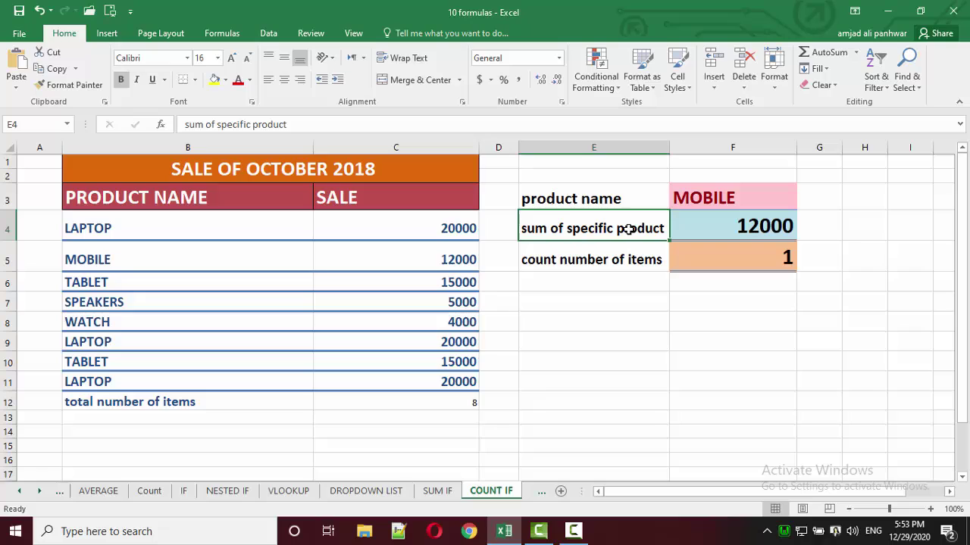
pyautogui.click(749, 196)
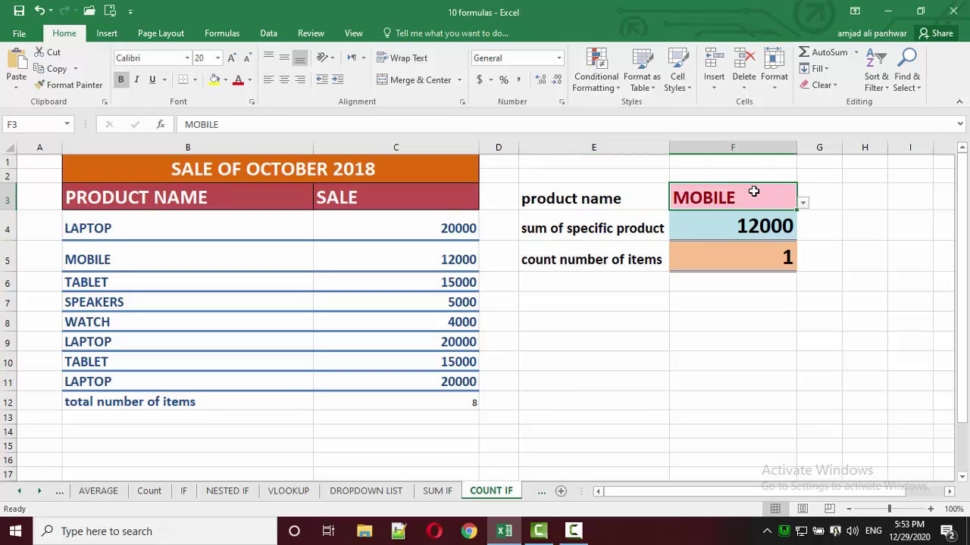
pyautogui.click(801, 203)
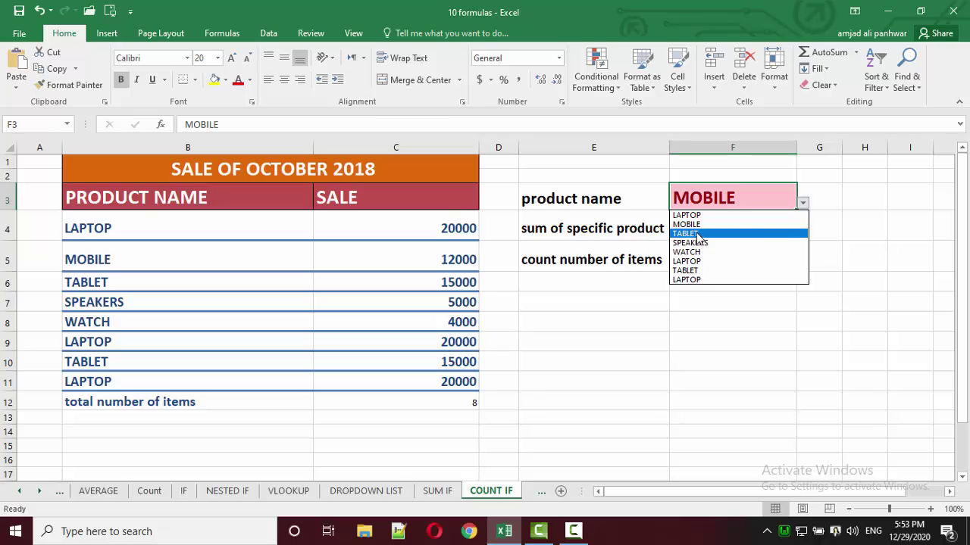
pyautogui.click(696, 233)
pyautogui.click(707, 251)
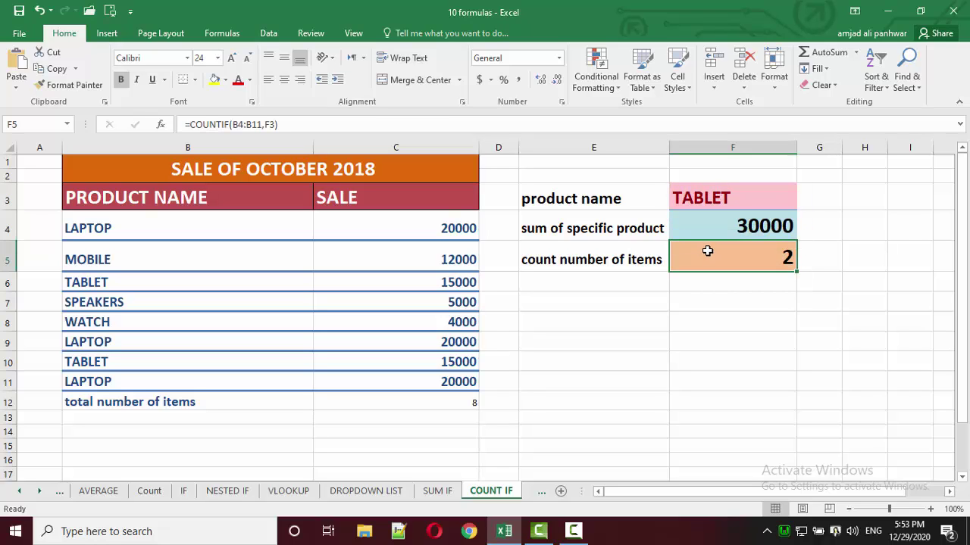
pyautogui.click(103, 303)
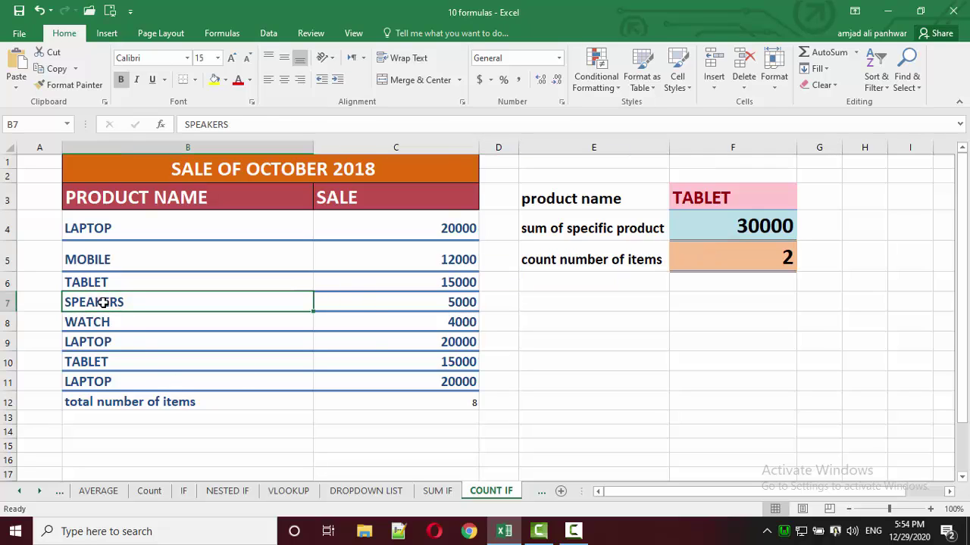
# Change B7 and B5 to TABLET, raising the sum to 47000 and the count to 4
pyautogui.write('ta')
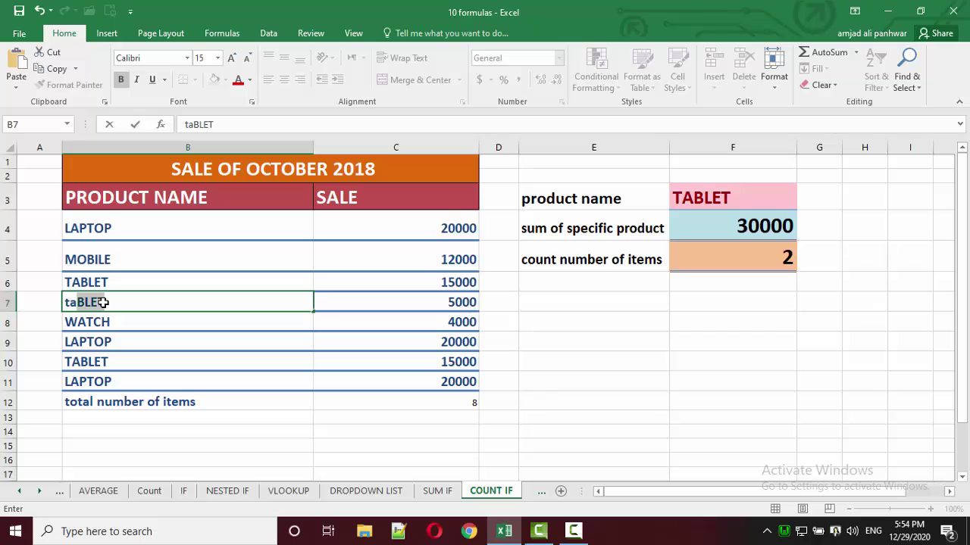
pyautogui.press('Return')
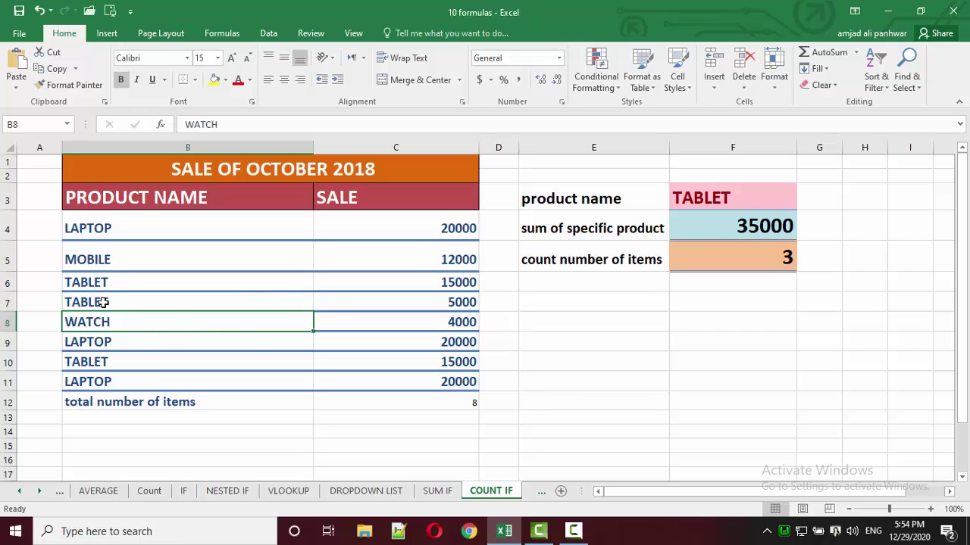
pyautogui.press('Up')
pyautogui.press('Up')
pyautogui.press('Up')
pyautogui.write('t')
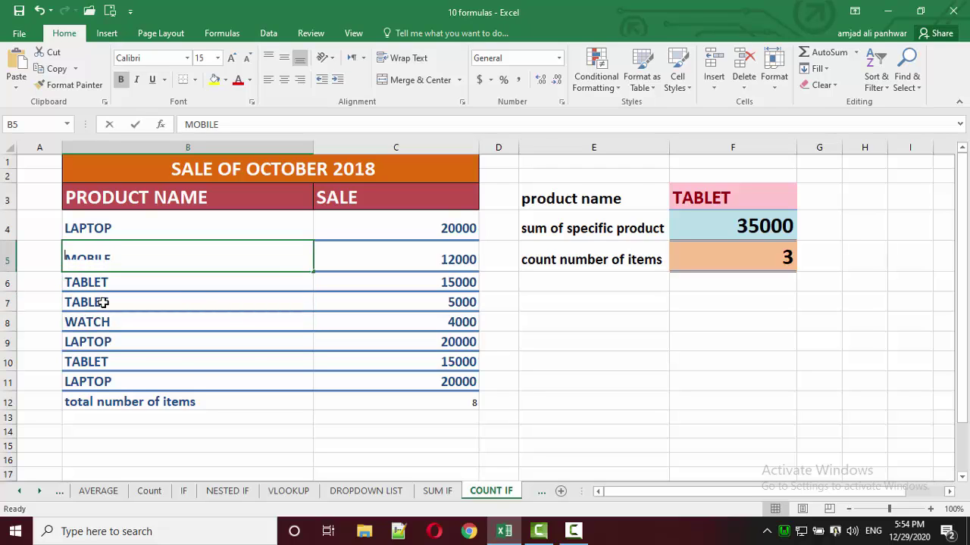
pyautogui.write('abl')
pyautogui.press('Tab')
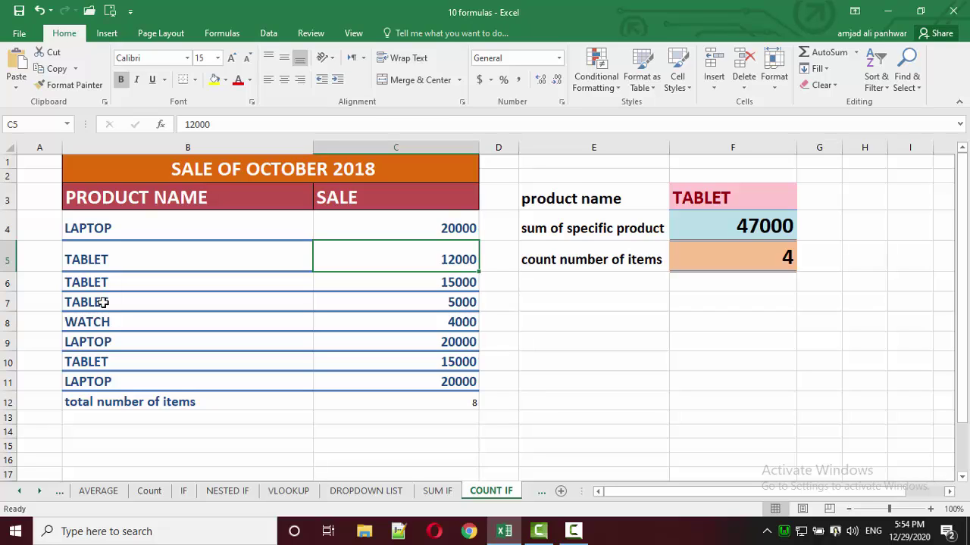
# Choose WATCH from the F3 dropdown so the sum reads 4000 and the count 1
pyautogui.click(727, 188)
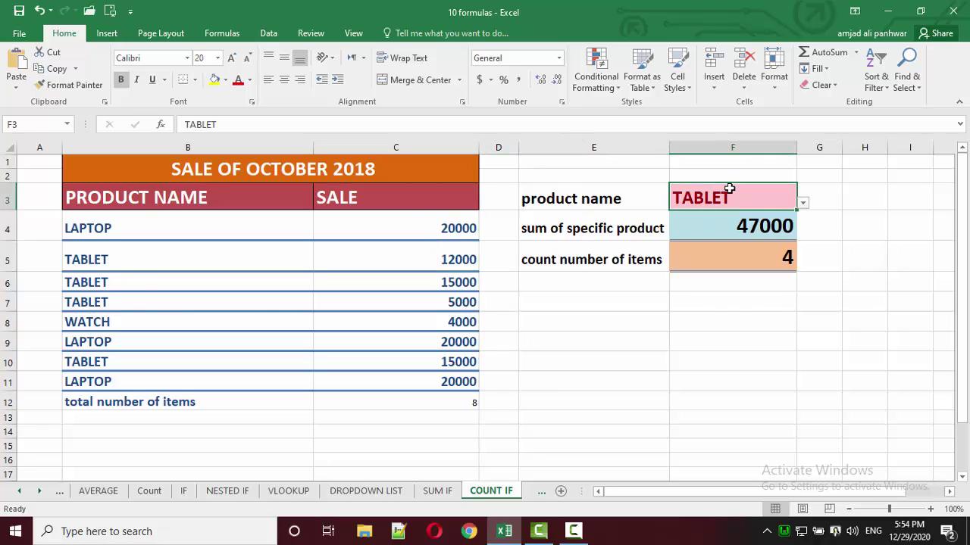
pyautogui.click(802, 202)
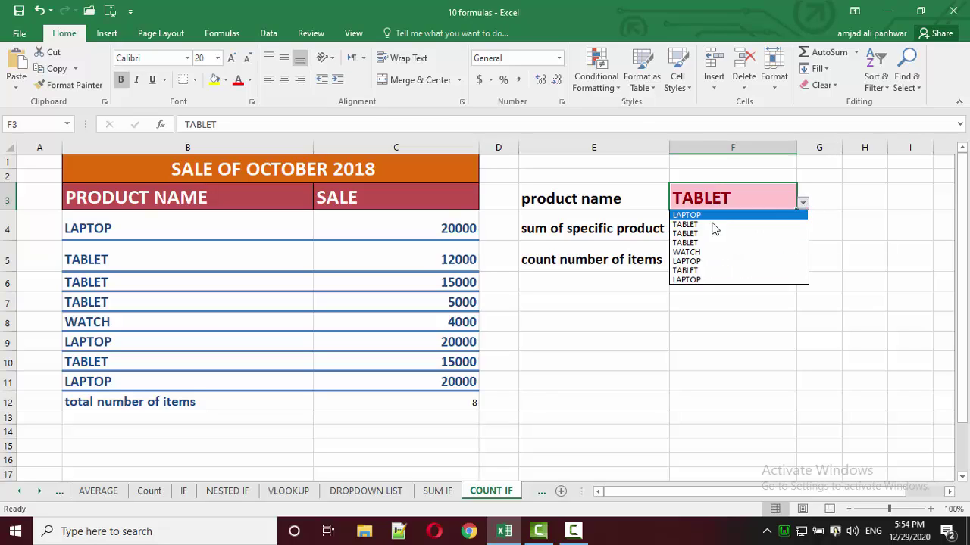
pyautogui.click(688, 252)
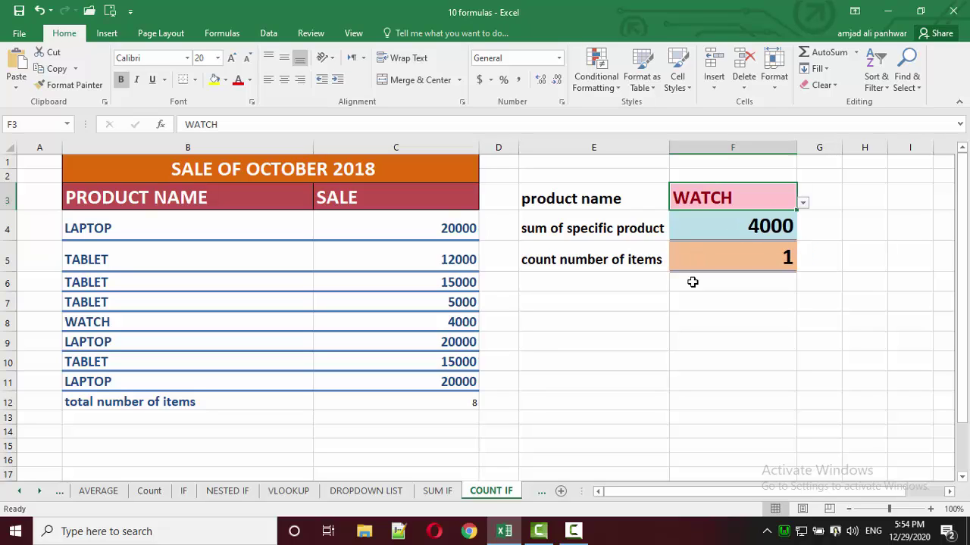
pyautogui.click(803, 203)
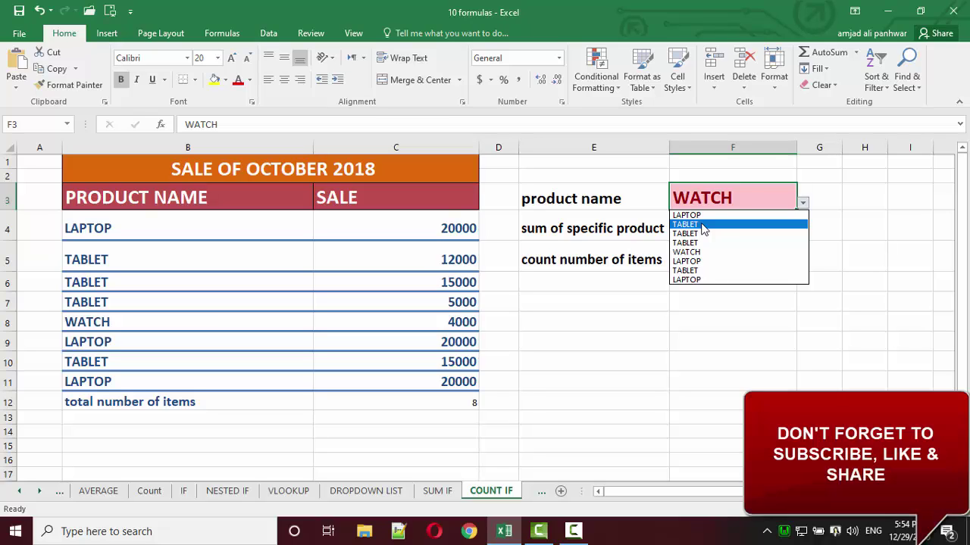
pyautogui.click(744, 189)
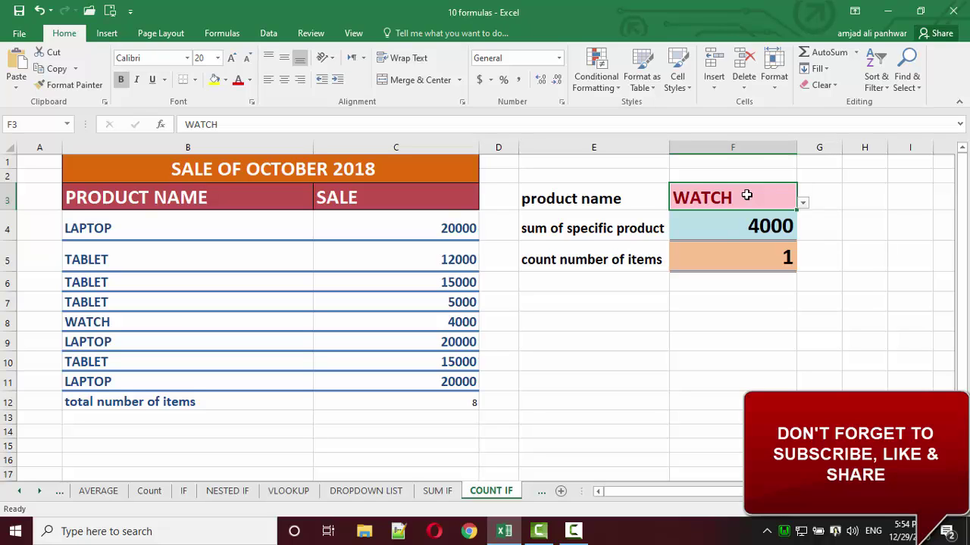
# Select the table range B6:C12
pyautogui.click(567, 259)
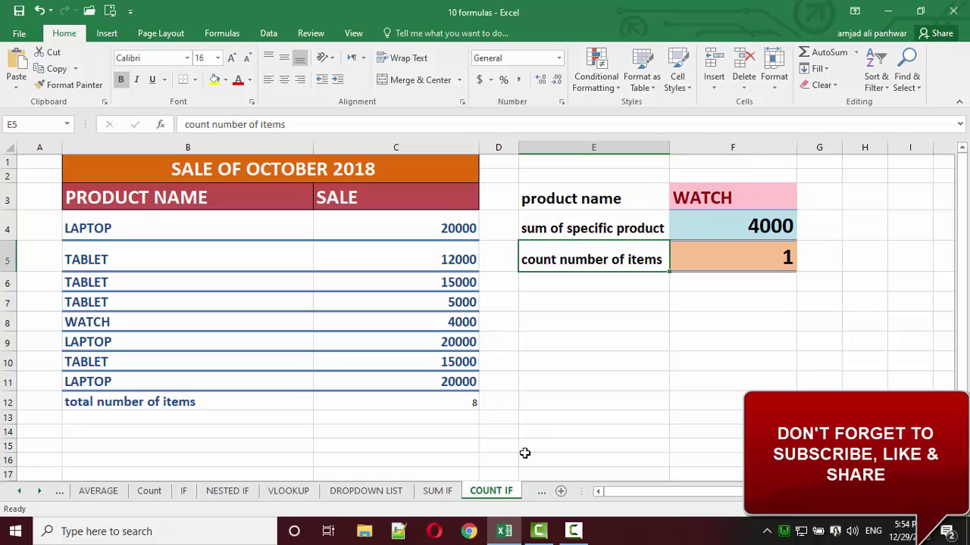
pyautogui.click(162, 275)
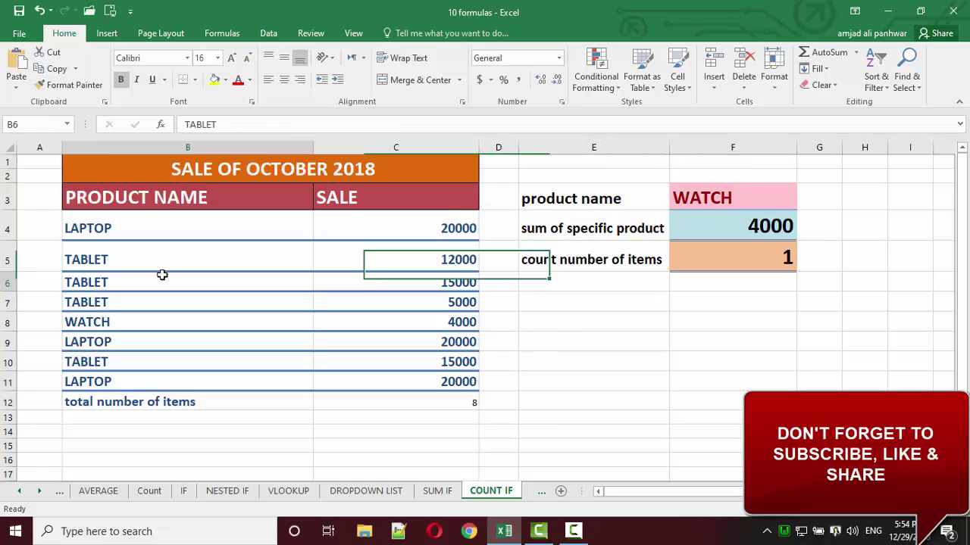
pyautogui.moveTo(162, 275); pyautogui.dragTo(428, 399)
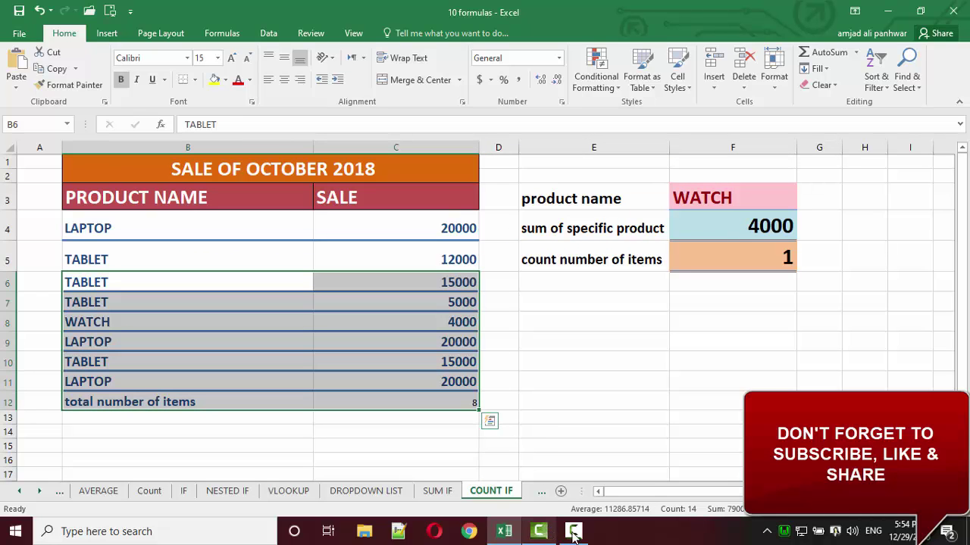